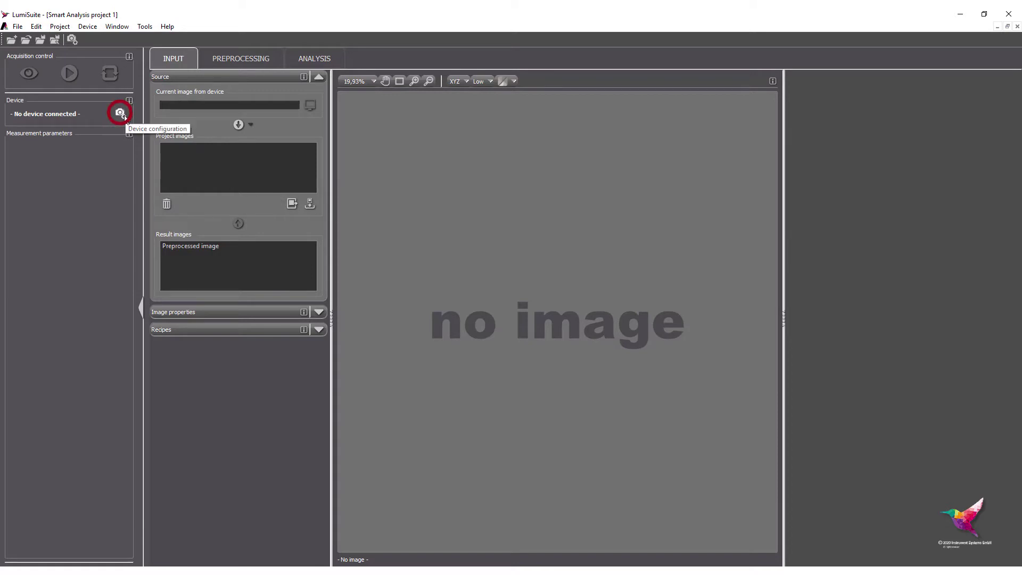
Add the discovered LumiTOP 2700/4000 camera as a connected device from Device configuration
{"action": "left_click", "coordinate": [87, 26]}
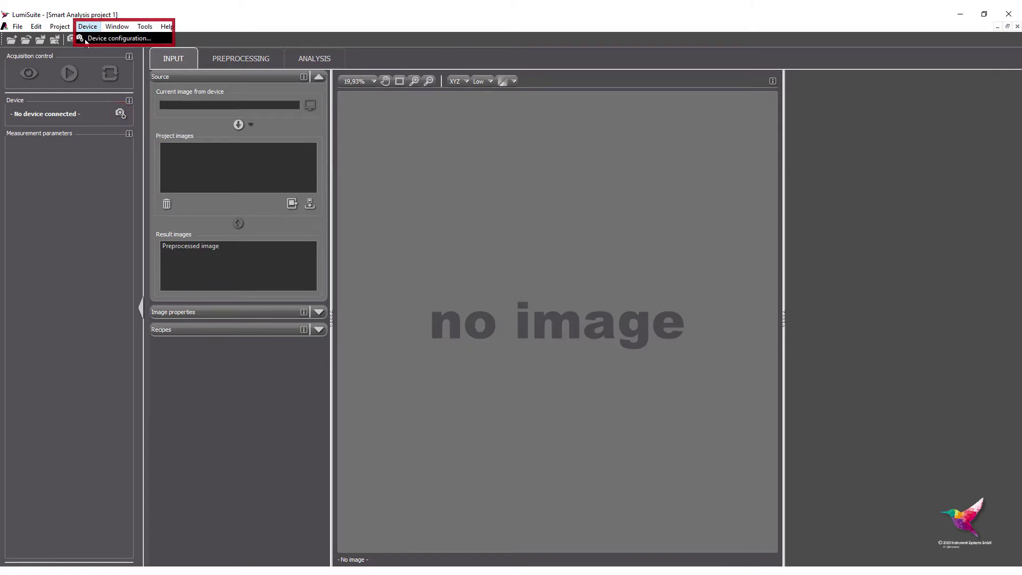
{"action": "left_click", "coordinate": [85, 40]}
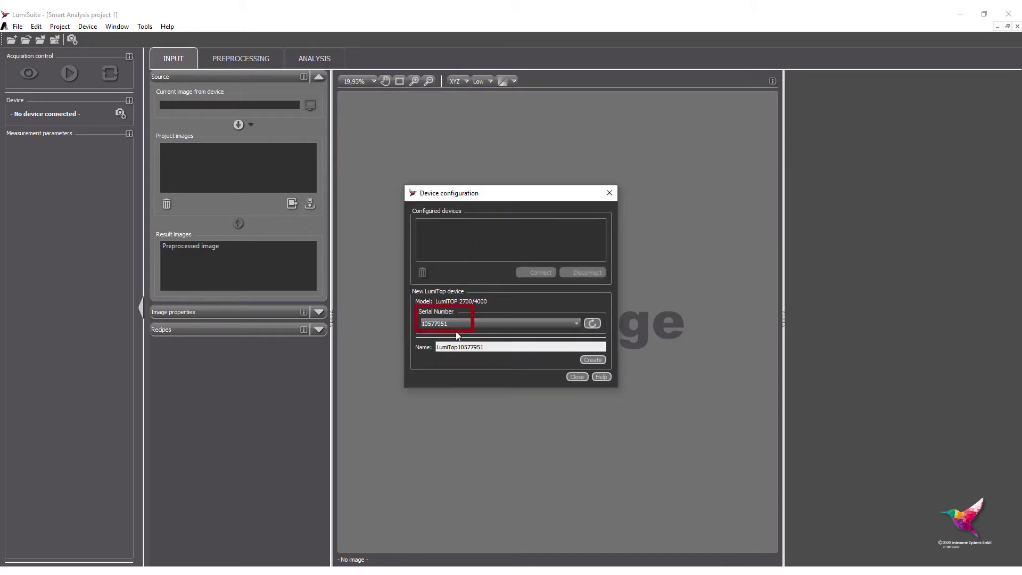
{"action": "left_click", "coordinate": [593, 359]}
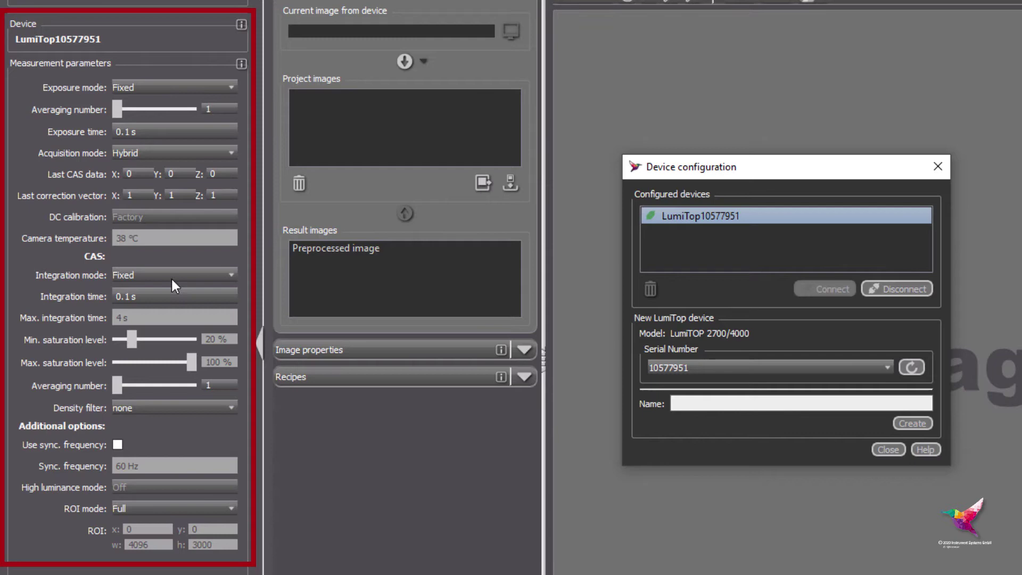
Close Device configuration and change the Exposure mode from Fixed to Auto
{"action": "left_click", "coordinate": [897, 452]}
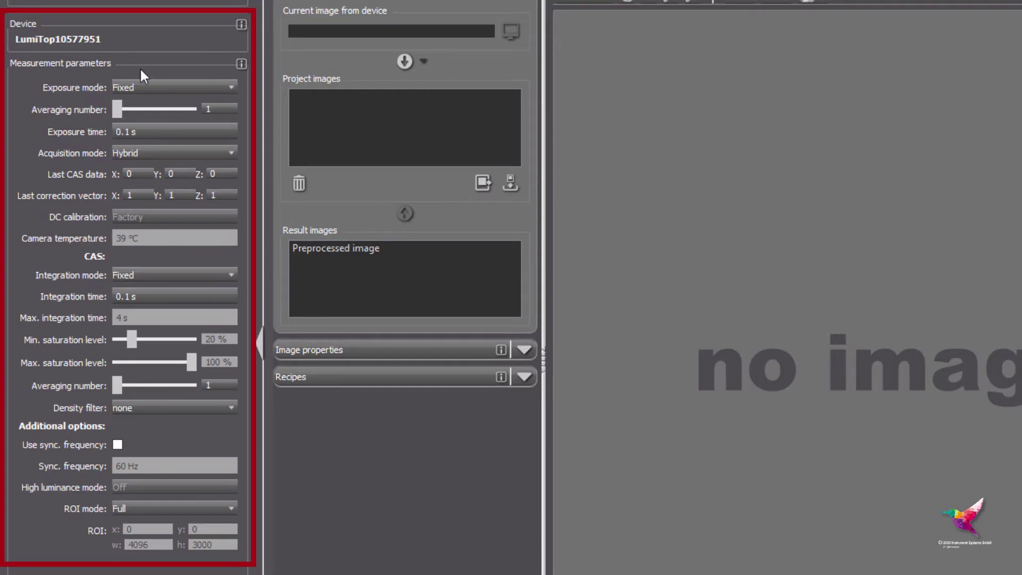
{"action": "left_click", "coordinate": [153, 91]}
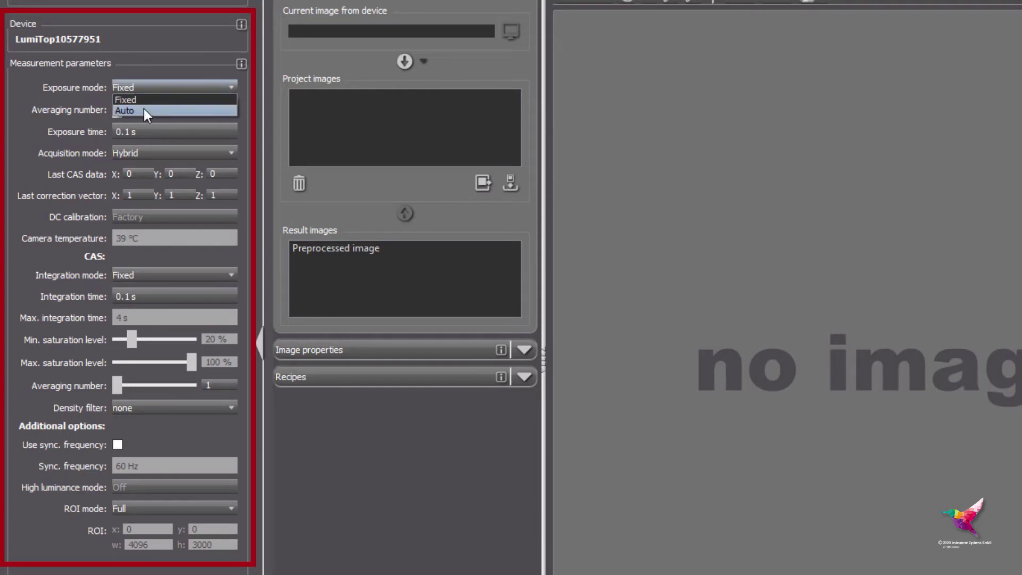
{"action": "left_click", "coordinate": [144, 109]}
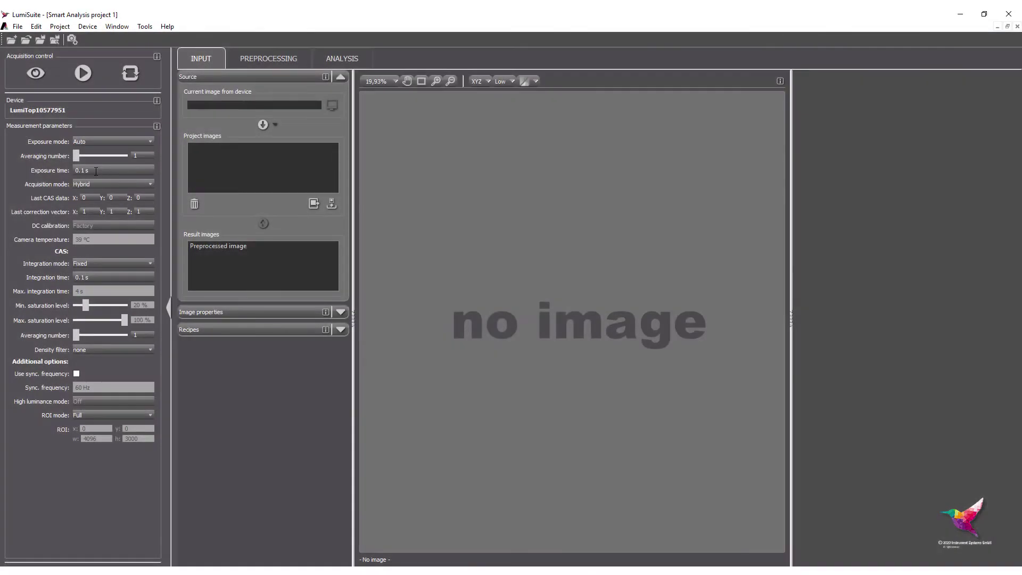
Inspect the display in a maximized, zoomed LiveView preview with auto exposure at 0.036 s, then close it
{"action": "mouse_move", "coordinate": [96, 171]}
{"action": "left_click", "coordinate": [42, 72]}
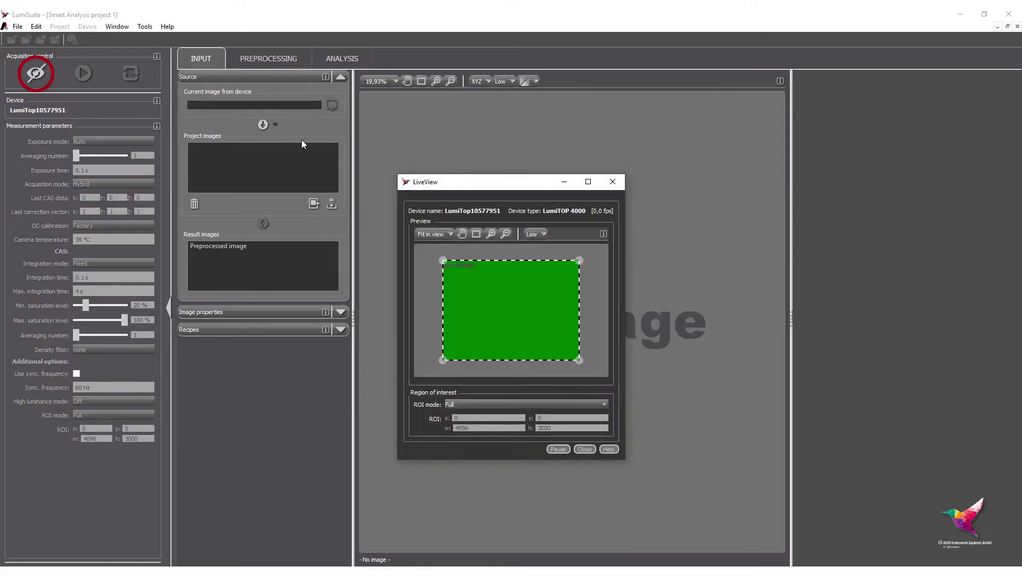
{"action": "left_click", "coordinate": [590, 182]}
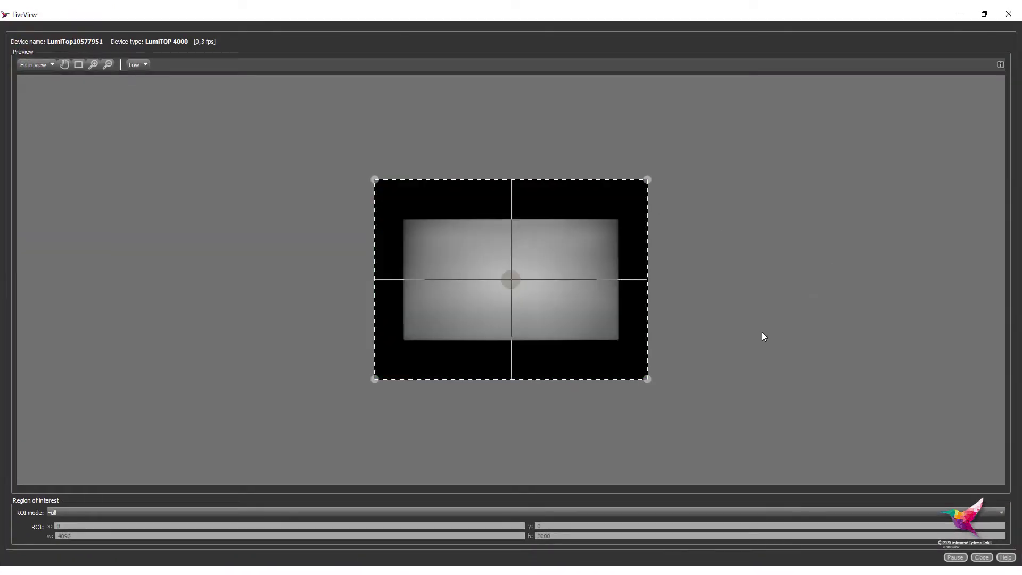
{"action": "scroll", "coordinate": [434, 290], "scroll_direction": "up", "scroll_amount": 1}
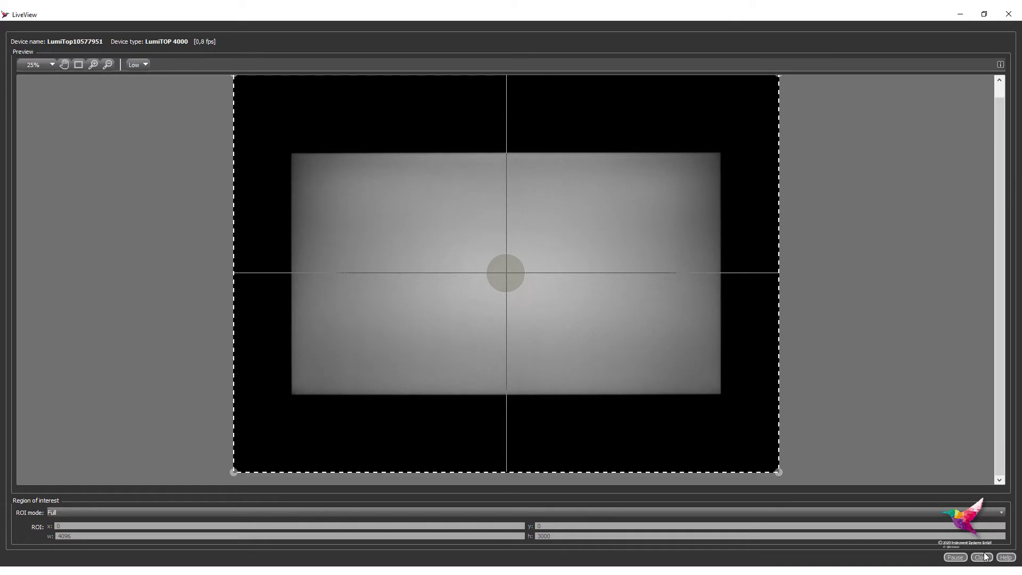
{"action": "left_click", "coordinate": [981, 563]}
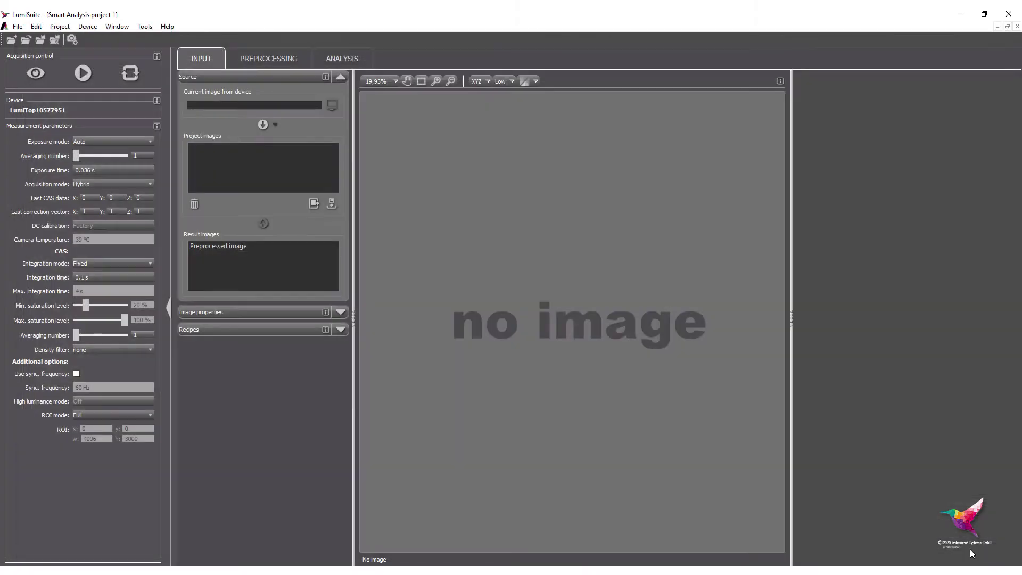
Capture a measurement of the white display and move it into Project images
{"action": "left_click", "coordinate": [81, 75]}
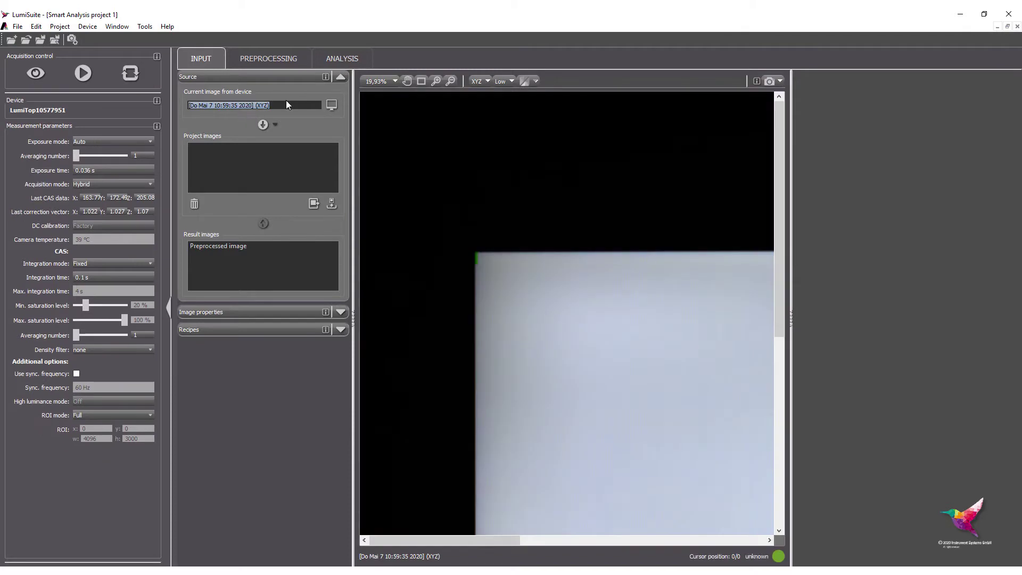
{"action": "scroll", "coordinate": [547, 298], "scroll_direction": "down", "scroll_amount": 1}
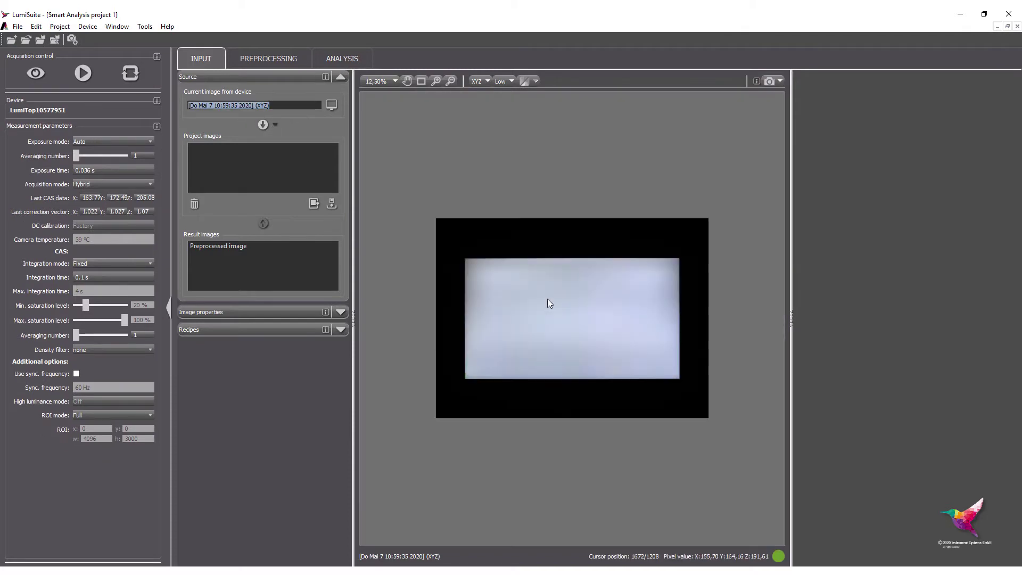
{"action": "left_click", "coordinate": [262, 124]}
{"action": "left_click", "coordinate": [275, 124]}
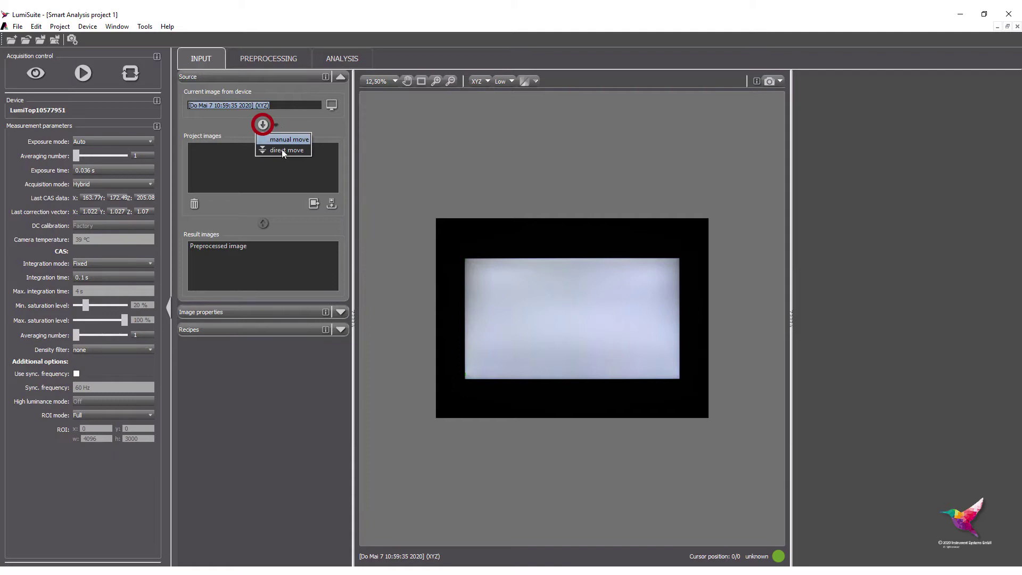
{"action": "left_click", "coordinate": [260, 126]}
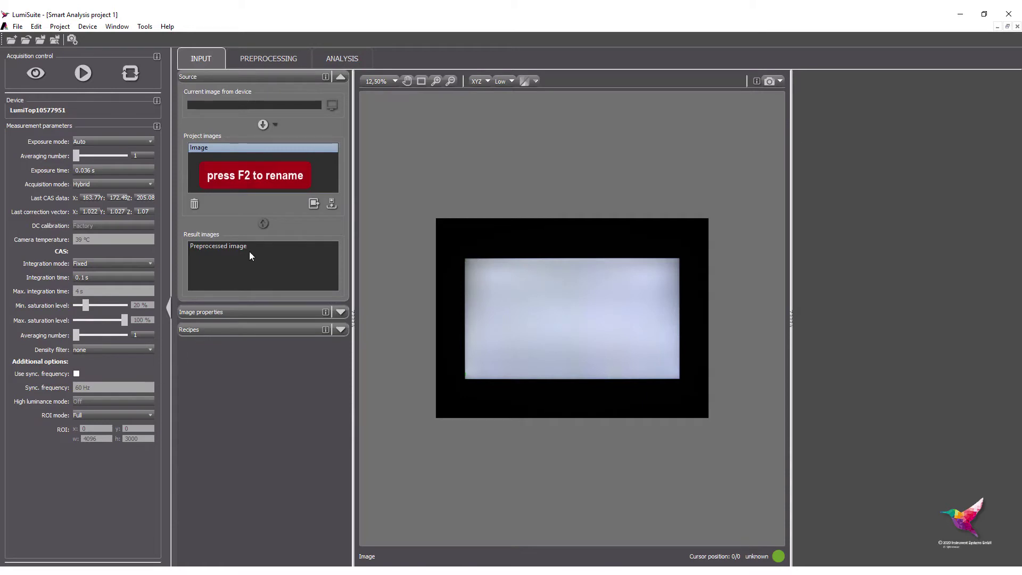
Rename the new project image to 'white'
{"action": "key", "text": "F2"}
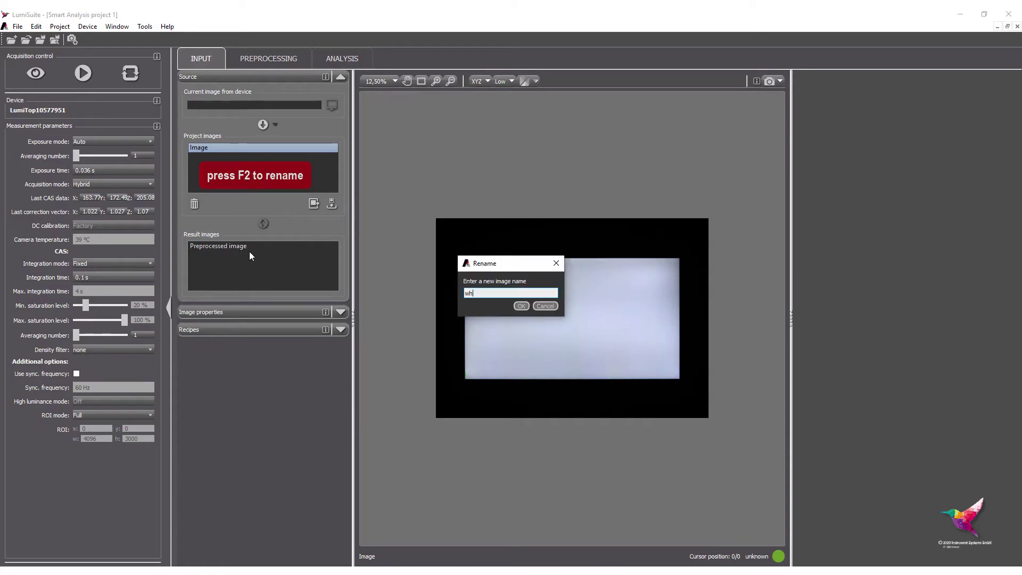
{"action": "type", "text": "white"}
{"action": "key", "text": "Return"}
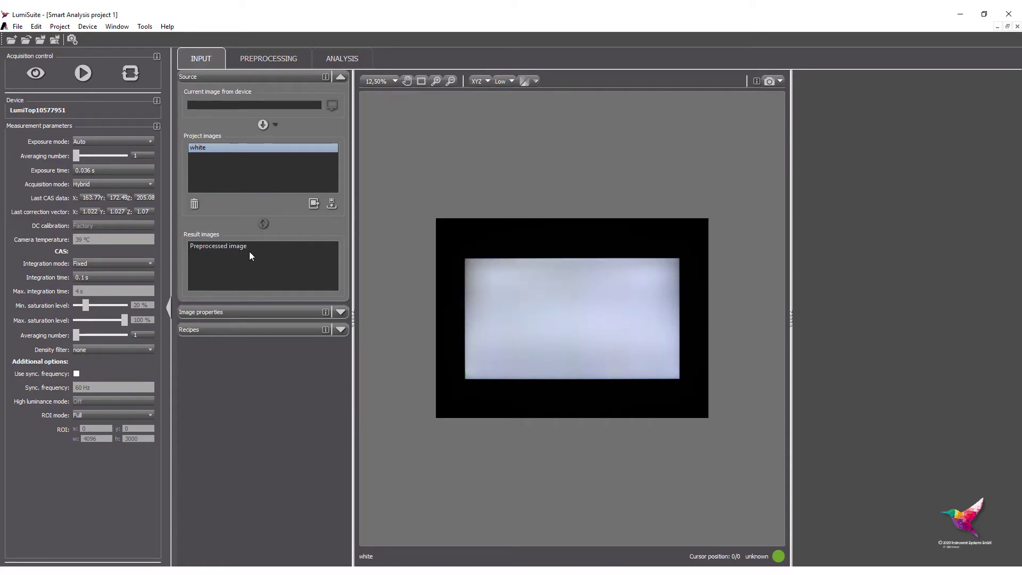
Import red.lsimg into the project, show the white image and collapse the settings panel
{"action": "left_click", "coordinate": [333, 206]}
{"action": "double_click", "coordinate": [43, 96]}
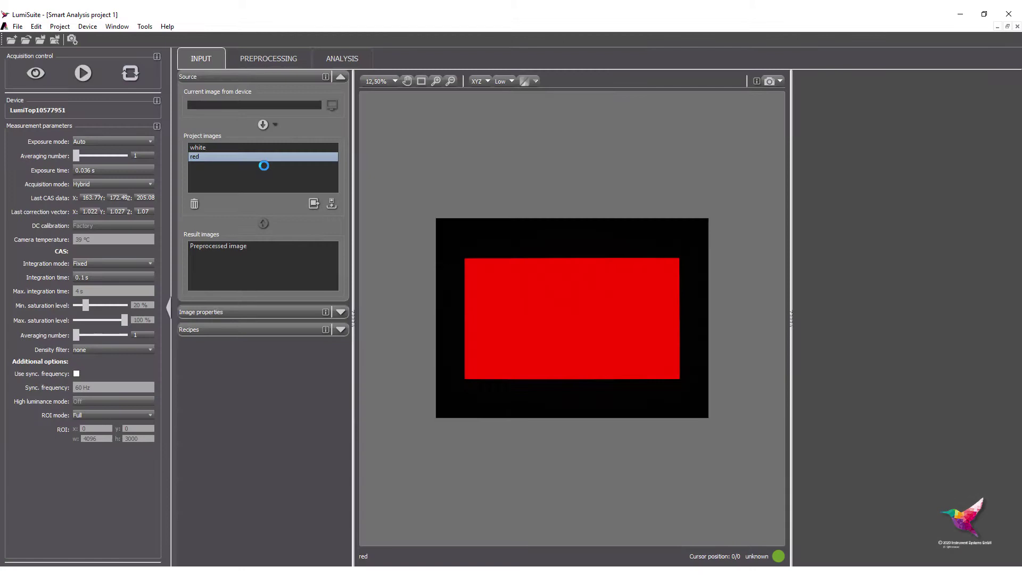
{"action": "left_click", "coordinate": [237, 148]}
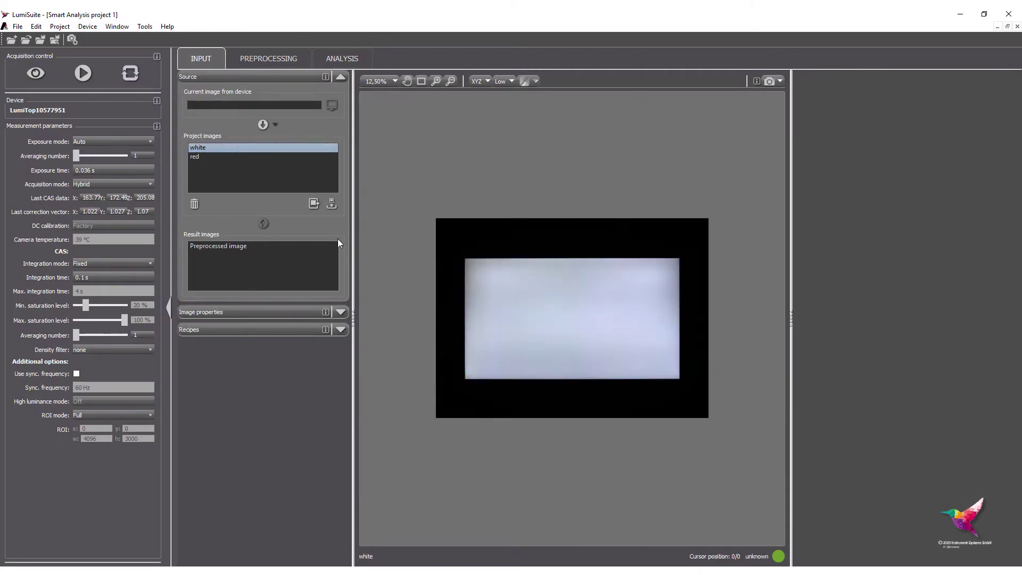
{"action": "left_click", "coordinate": [170, 312]}
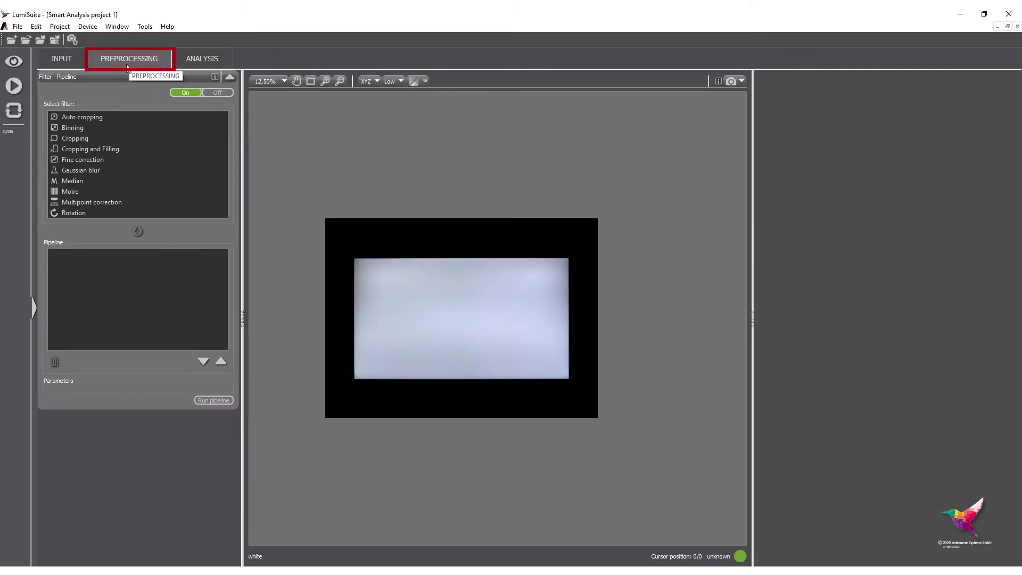
Add Auto cropping to the pipeline, run it, and toggle the pipeline off and back on
{"action": "left_click", "coordinate": [113, 116]}
{"action": "left_click", "coordinate": [138, 231]}
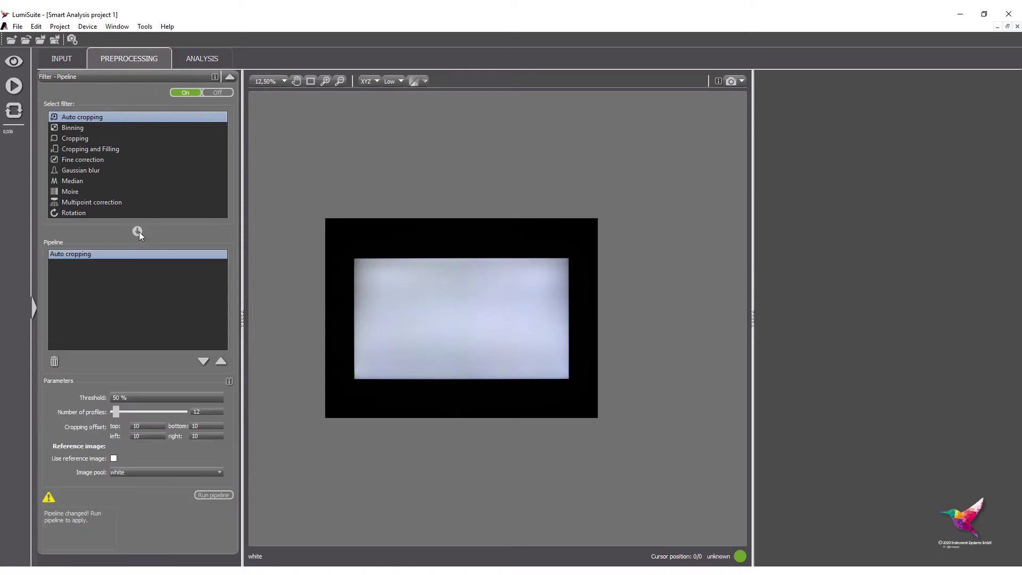
{"action": "left_click", "coordinate": [213, 495]}
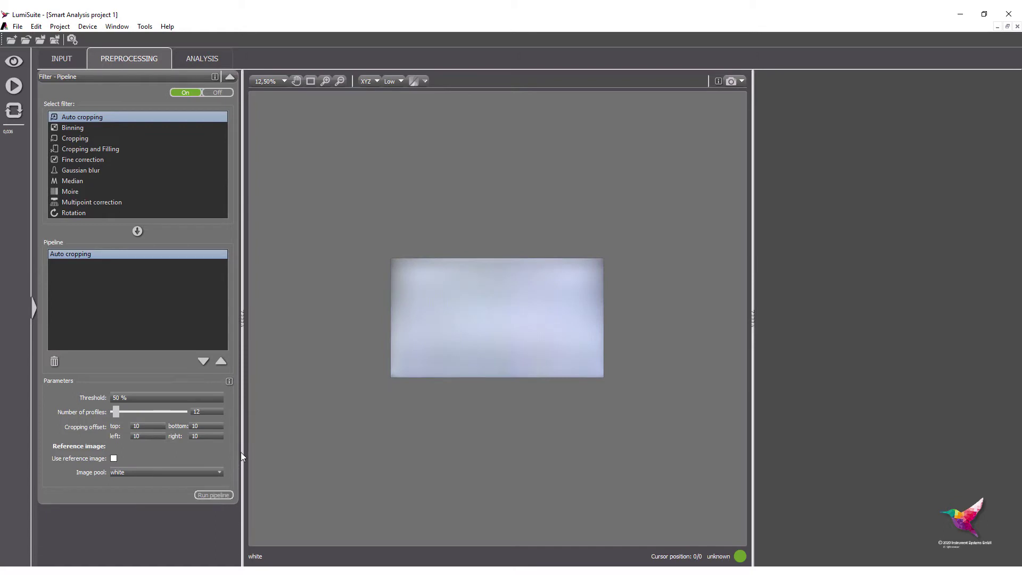
{"action": "left_click", "coordinate": [218, 94]}
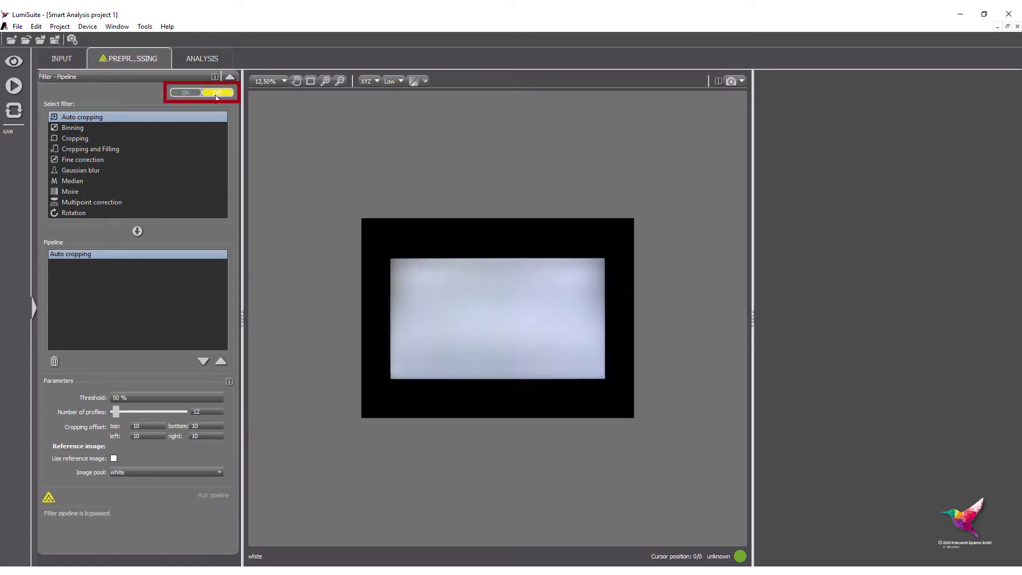
{"action": "left_click", "coordinate": [189, 95]}
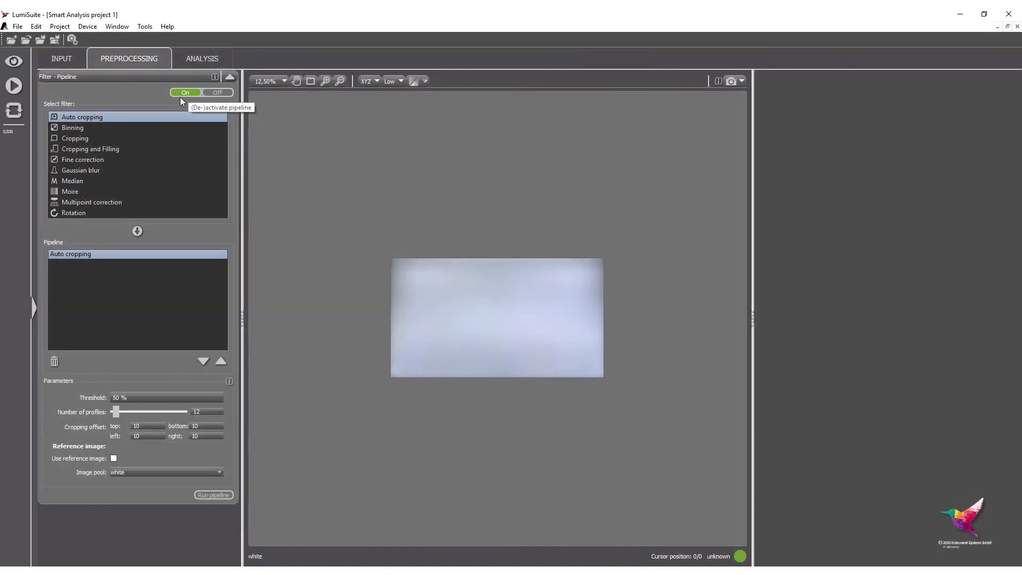
In Analysis, place a spotmeter circle and a widened profile band across the white image centre
{"action": "left_click", "coordinate": [203, 60]}
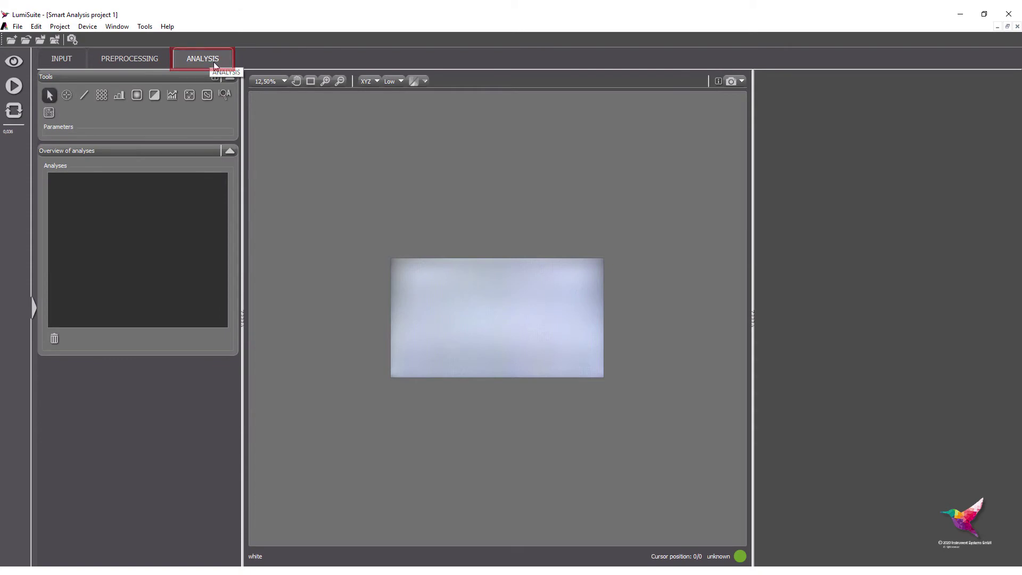
{"action": "left_click", "coordinate": [64, 97]}
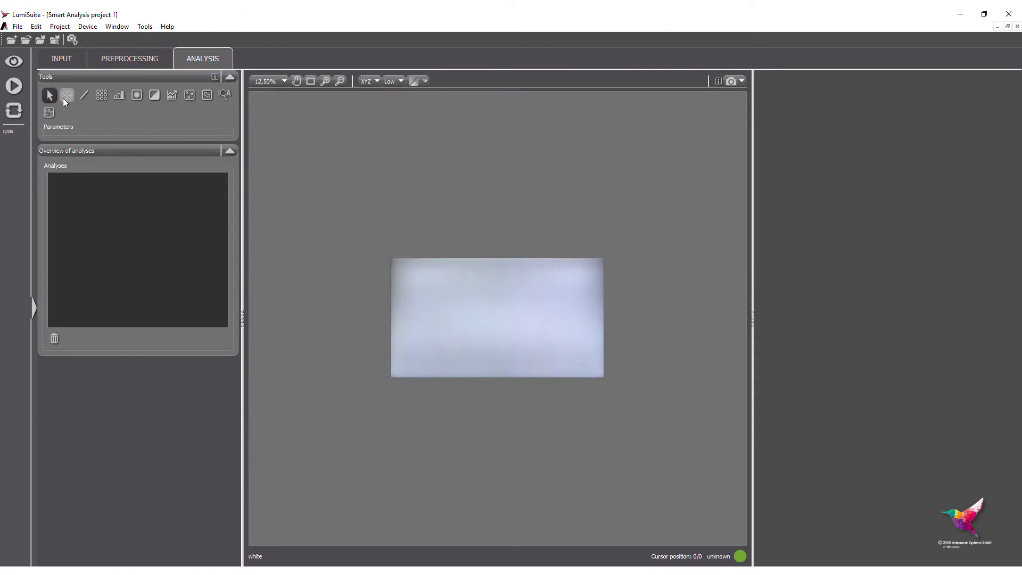
{"action": "left_click", "coordinate": [420, 298]}
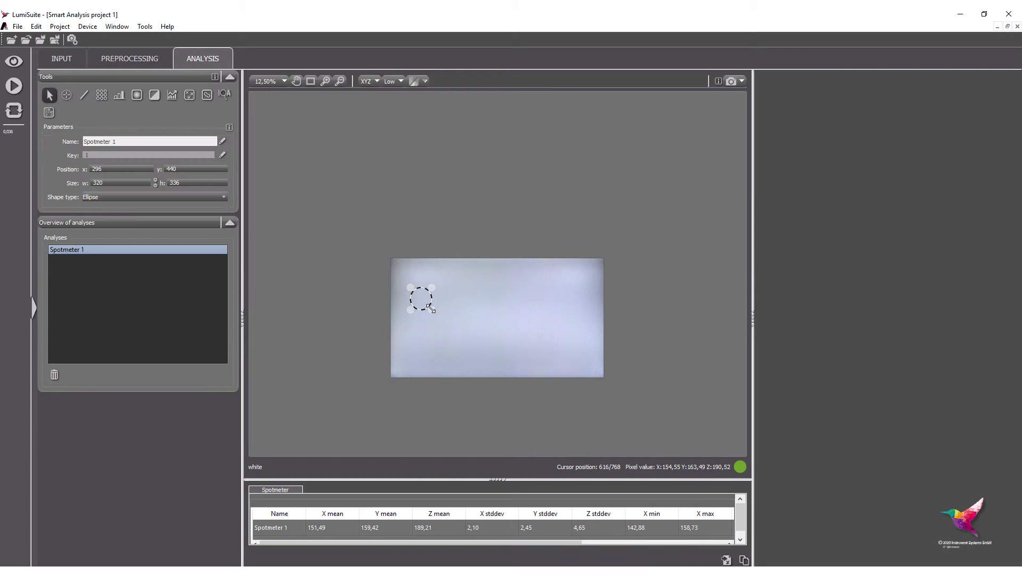
{"action": "left_click", "coordinate": [85, 97]}
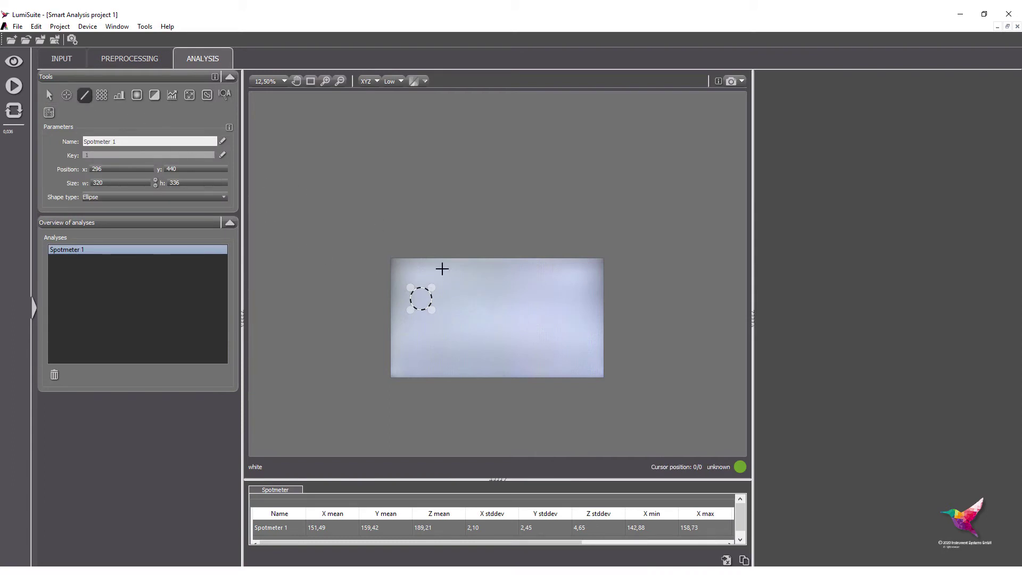
{"action": "mouse_move", "coordinate": [455, 318]}
{"action": "left_mouse_down"}
{"action": "mouse_move", "coordinate": [512, 323]}
{"action": "mouse_move", "coordinate": [563, 302]}
{"action": "left_mouse_up"}
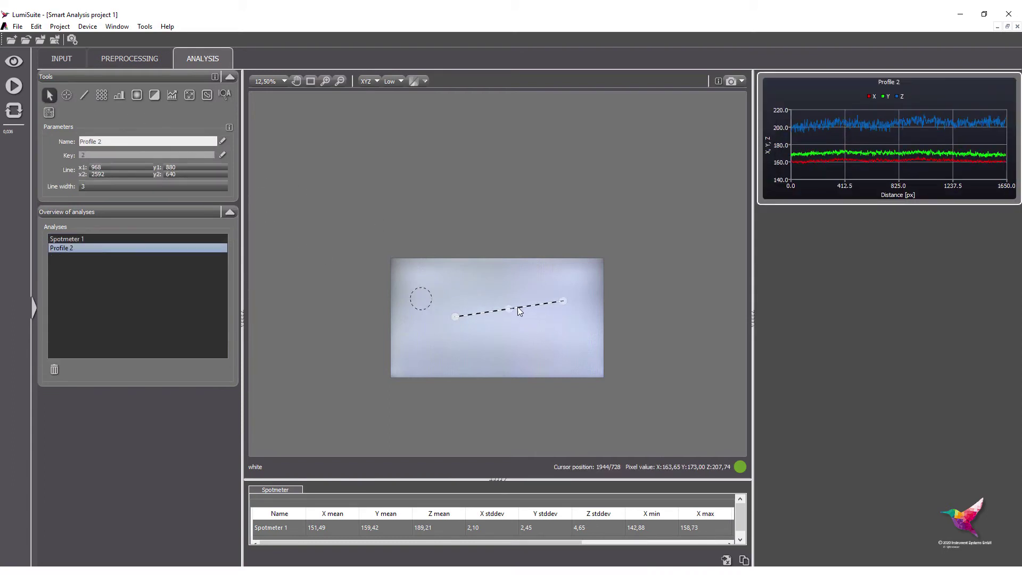
{"action": "left_click_drag", "start_coordinate": [501, 302], "coordinate": [502, 296]}
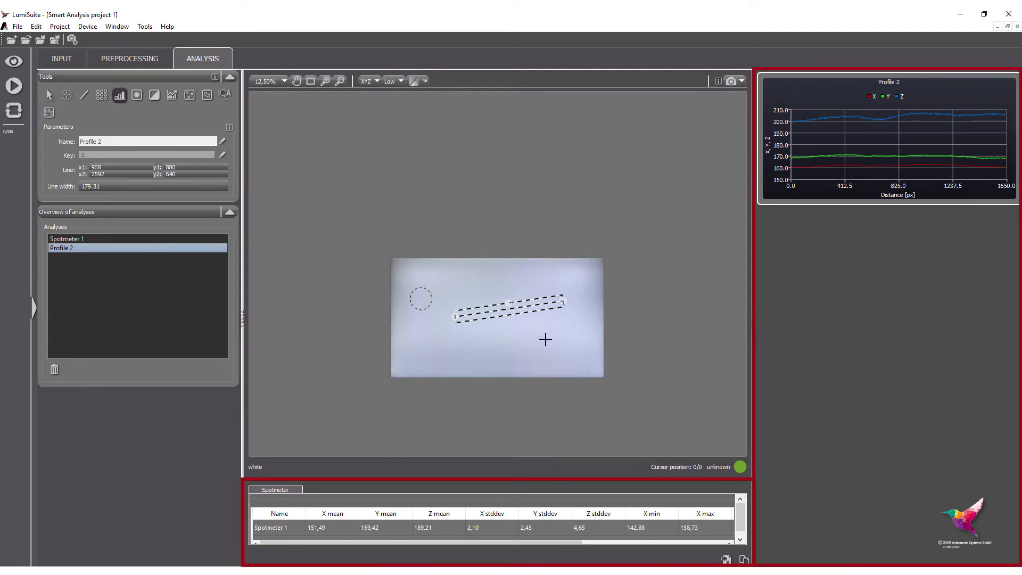
Add a histogram area at lower right and a 3×3 spotmeter grid at lower left, enlarging the results table
{"action": "left_click_drag", "start_coordinate": [537, 331], "coordinate": [579, 358]}
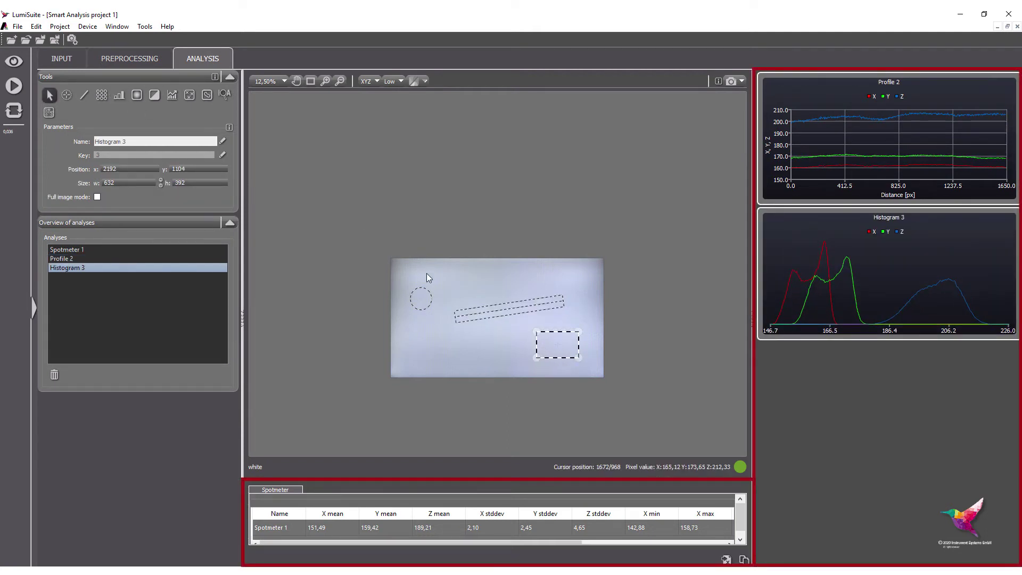
{"action": "left_click", "coordinate": [101, 94]}
{"action": "left_click_drag", "start_coordinate": [410, 323], "coordinate": [474, 363]}
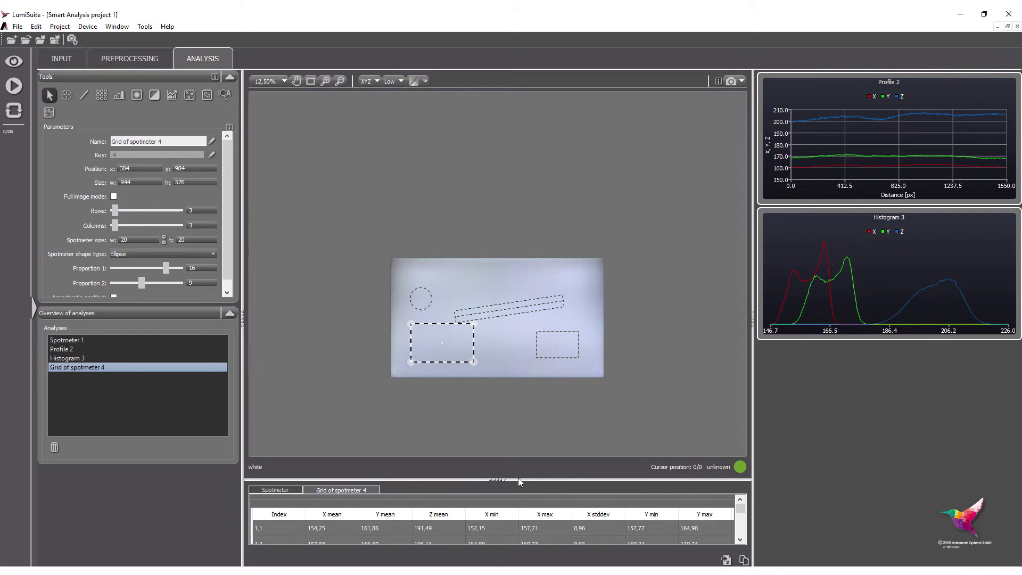
{"action": "left_click_drag", "start_coordinate": [513, 479], "coordinate": [518, 403]}
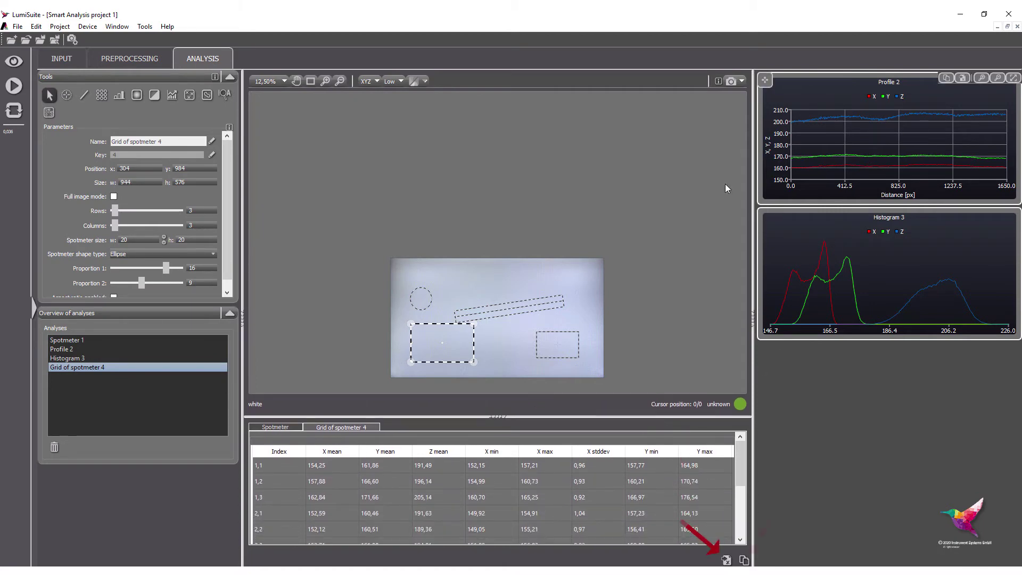
Zoom in to about 24% so the white image and its four regions fill the view
{"action": "mouse_move", "coordinate": [369, 248]}
{"action": "left_mouse_down"}
{"action": "mouse_move", "coordinate": [633, 392]}
{"action": "mouse_move", "coordinate": [623, 385]}
{"action": "left_mouse_up"}
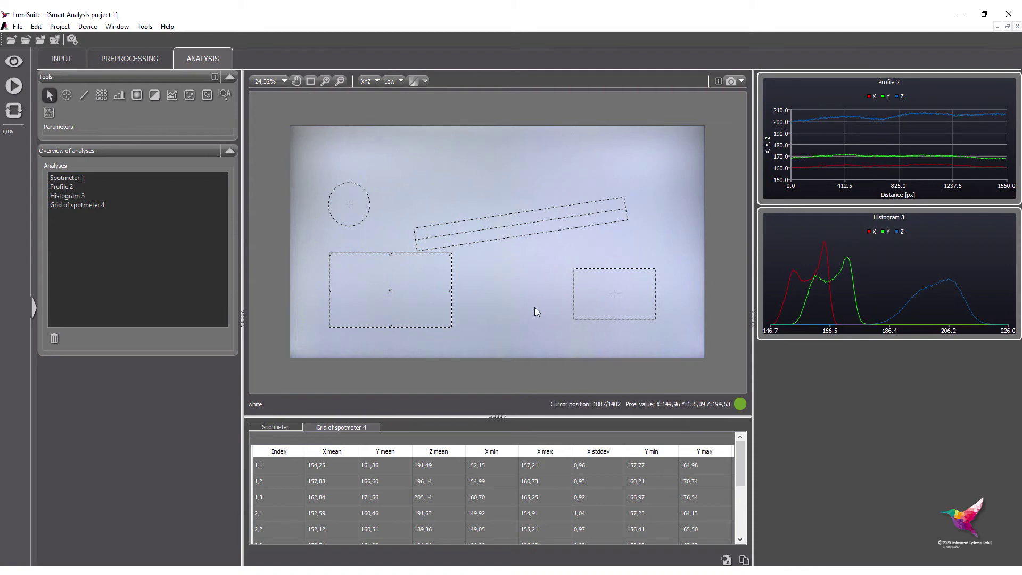
Switch the Color channel to Lv xy and set the Contrast level to None
{"action": "left_click", "coordinate": [365, 84]}
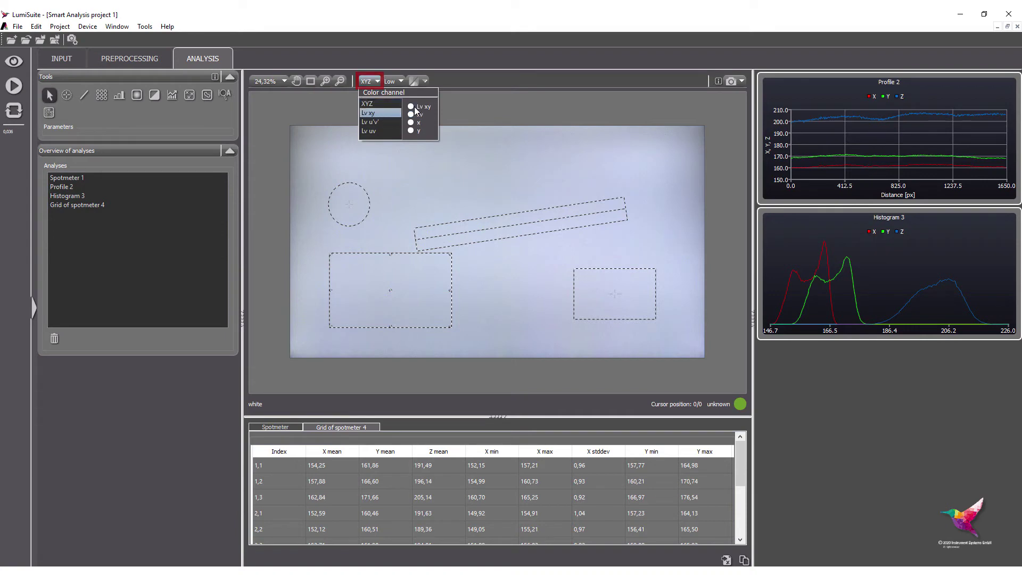
{"action": "left_click", "coordinate": [369, 113]}
{"action": "mouse_move", "coordinate": [874, 149]}
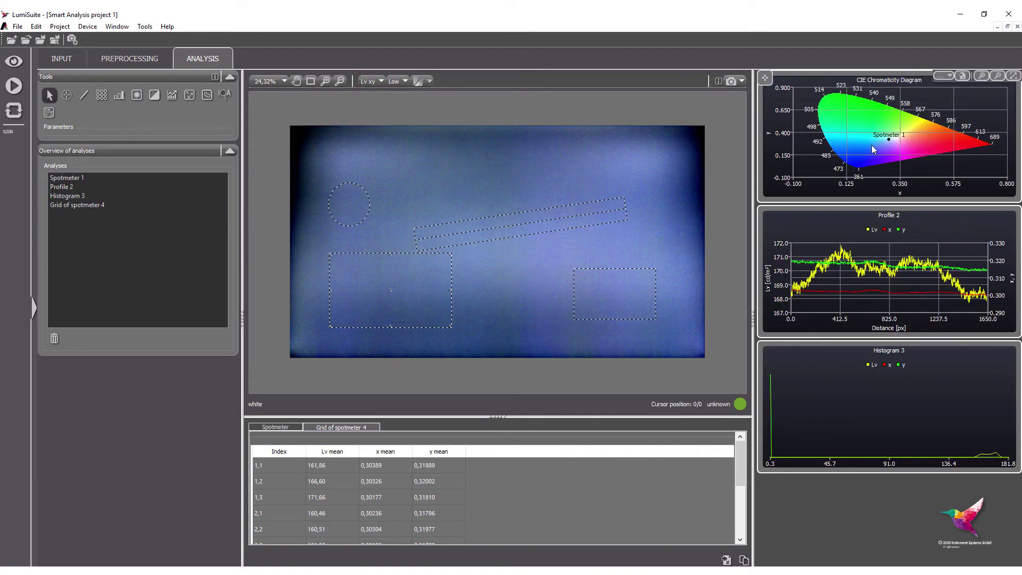
{"action": "left_click", "coordinate": [397, 81]}
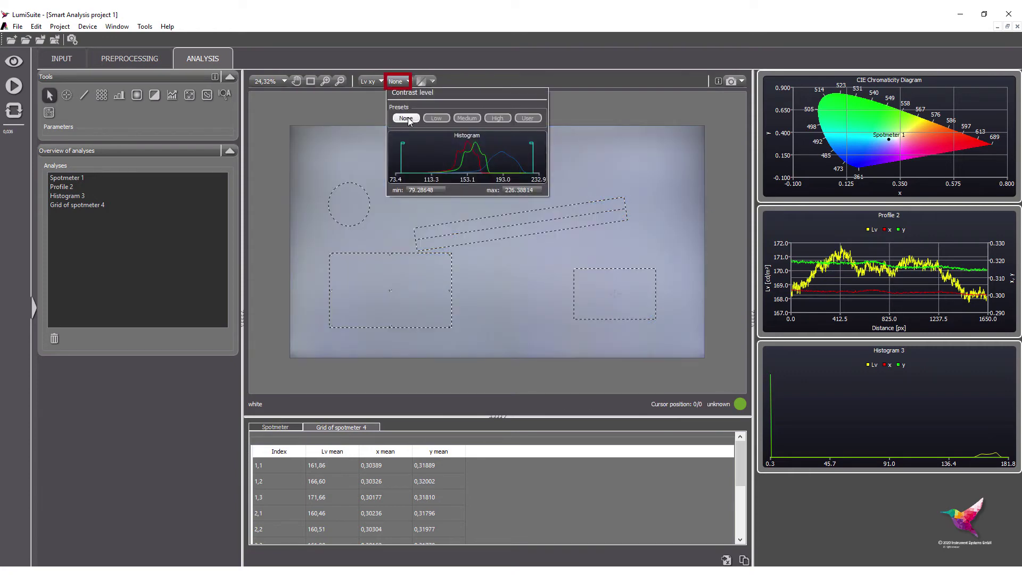
{"action": "left_click", "coordinate": [511, 260]}
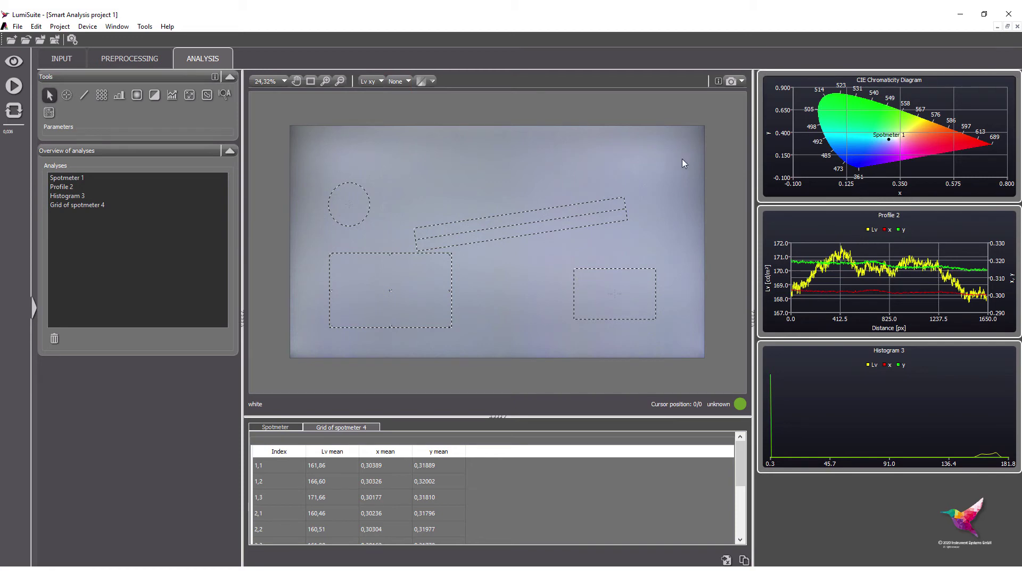
Select the 'red' image in the INPUT tab's Project images list
{"action": "left_click", "coordinate": [64, 64]}
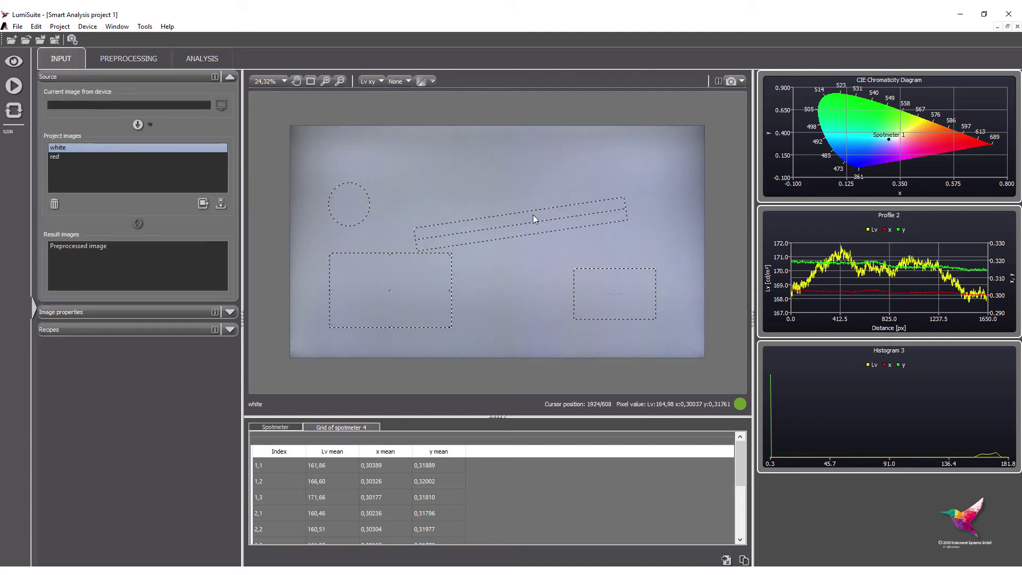
{"action": "left_click", "coordinate": [91, 156]}
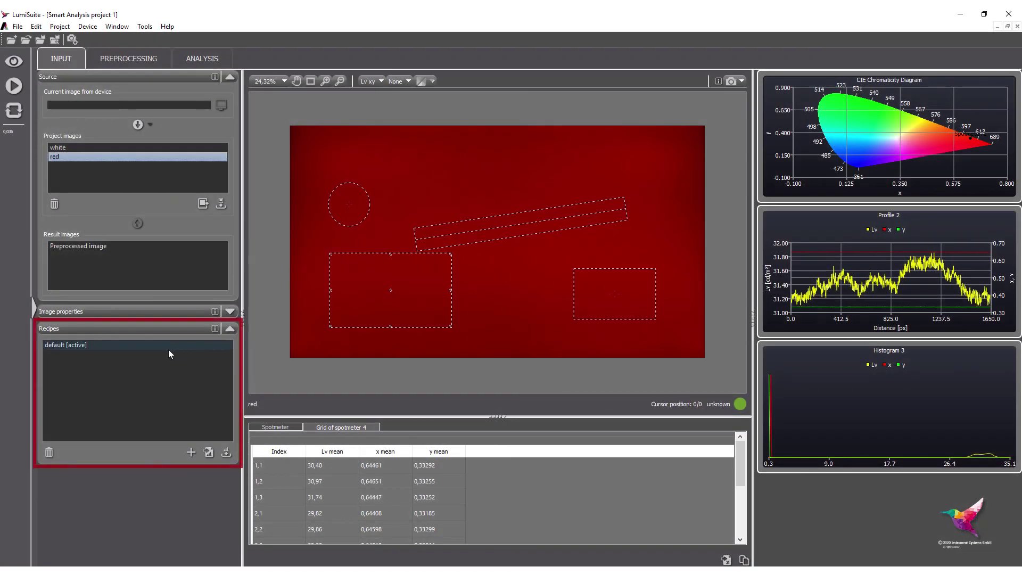
Create a recipe named 'new' and make it the active recipe
{"action": "left_click", "coordinate": [188, 456]}
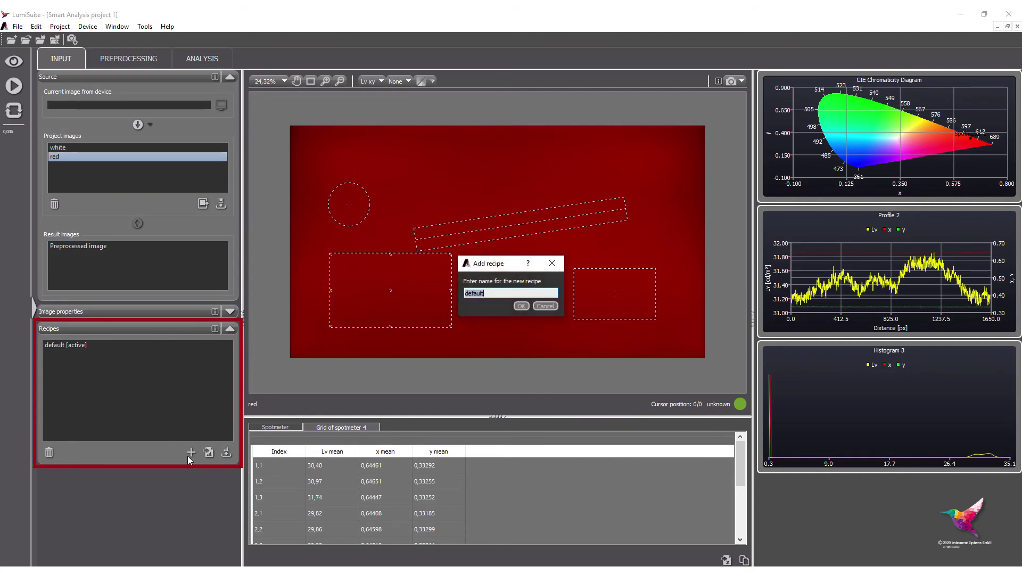
{"action": "type", "text": "new"}
{"action": "key", "text": "Return"}
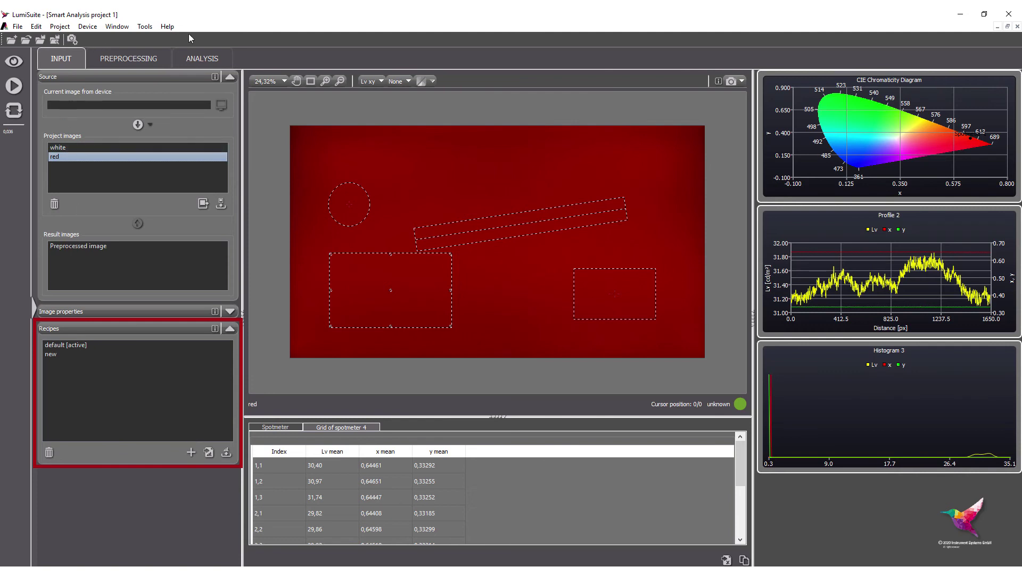
{"action": "double_click", "coordinate": [60, 354]}
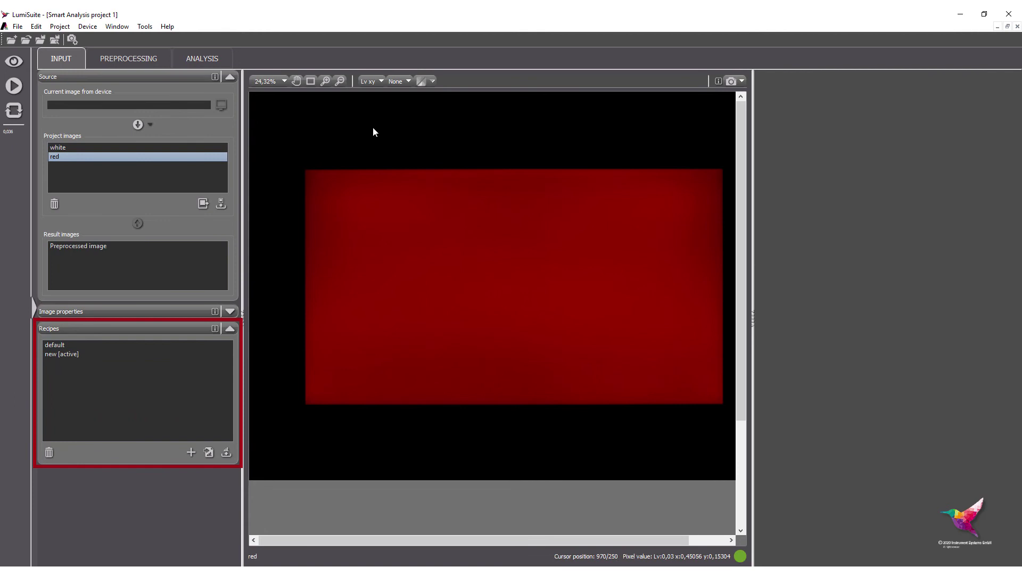
Draw a diagonal profile line across the red image in 'new', then reactivate the default recipe
{"action": "left_click", "coordinate": [131, 60]}
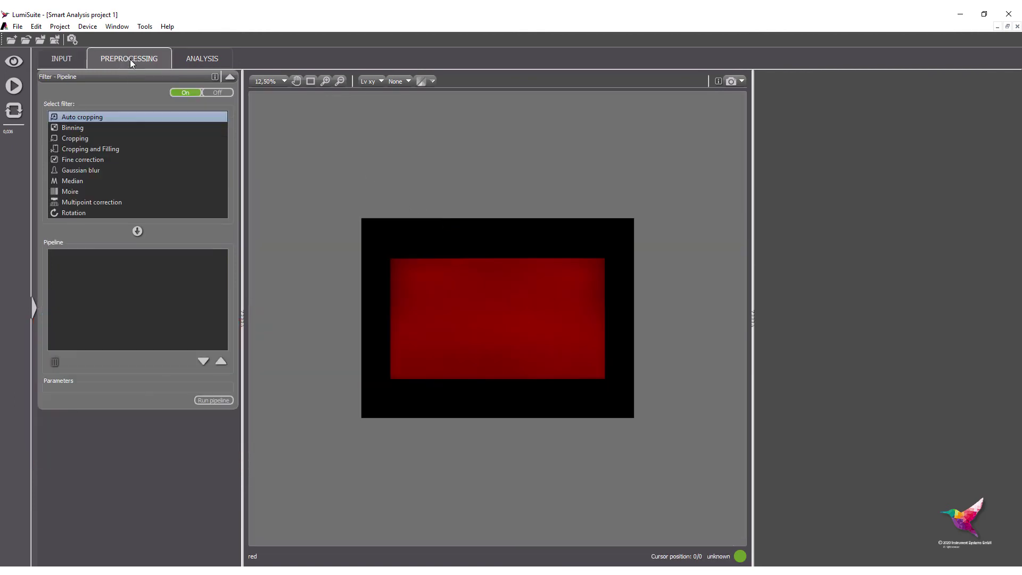
{"action": "left_click", "coordinate": [202, 60]}
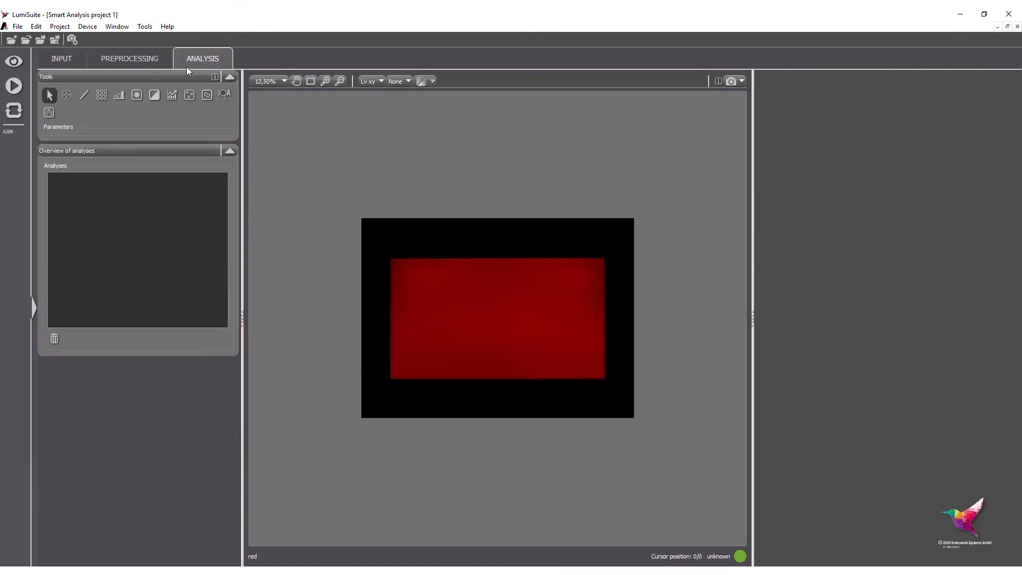
{"action": "left_click", "coordinate": [84, 94]}
{"action": "left_click_drag", "start_coordinate": [421, 359], "coordinate": [536, 271]}
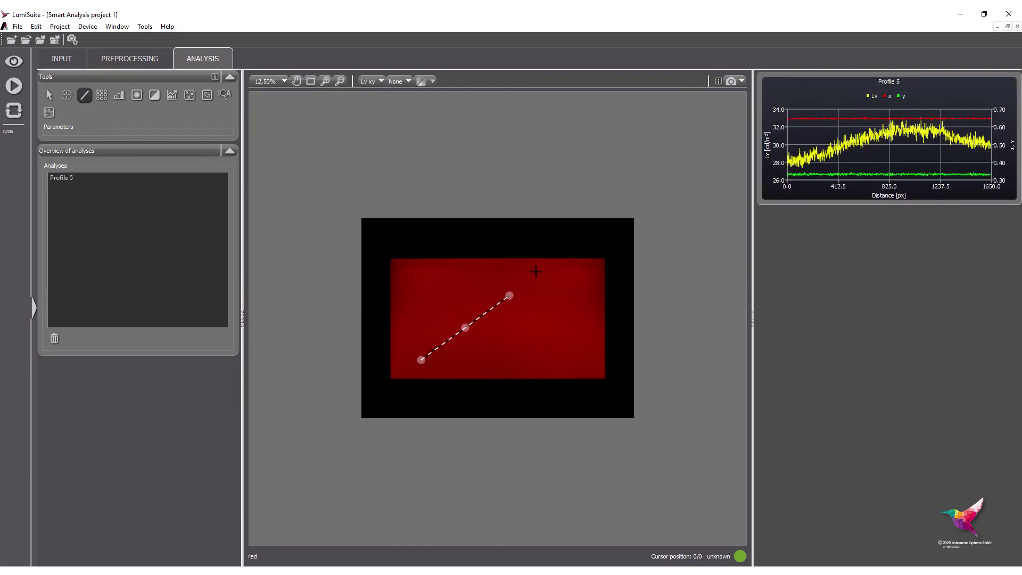
{"action": "left_click", "coordinate": [69, 60]}
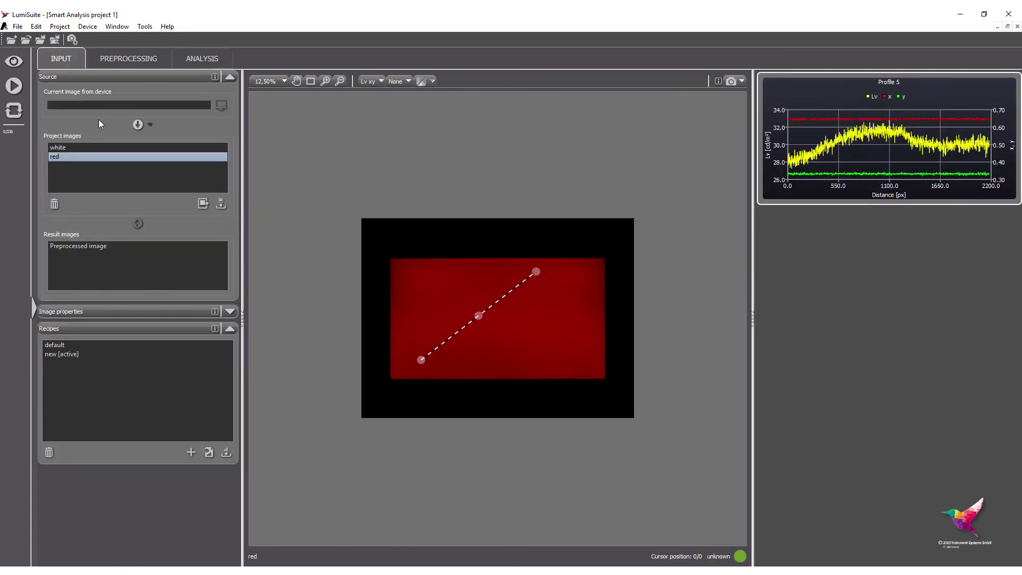
{"action": "left_click", "coordinate": [59, 344]}
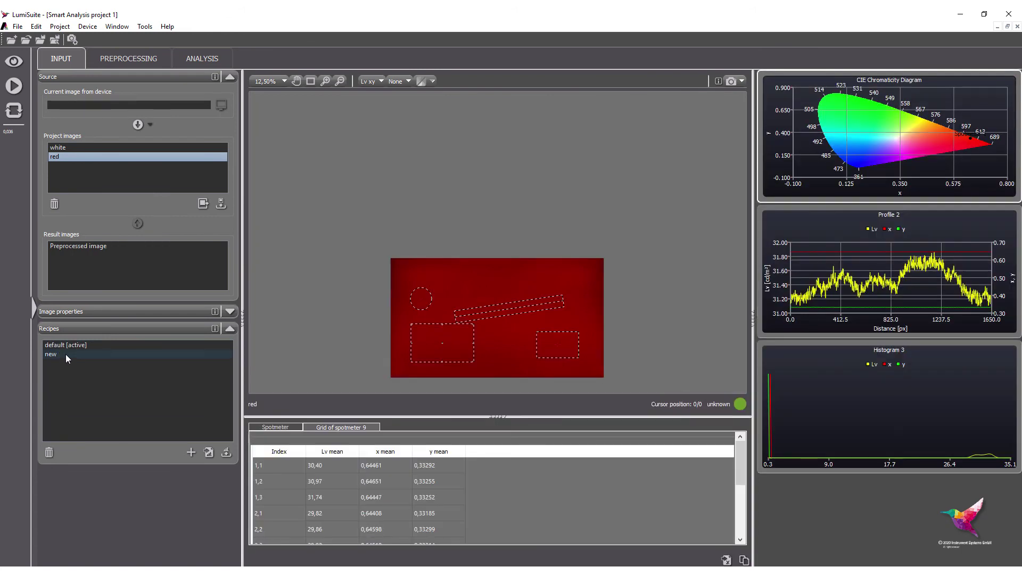
Reactivate the 'new' recipe and bring up the Save project dialog
{"action": "double_click", "coordinate": [66, 353]}
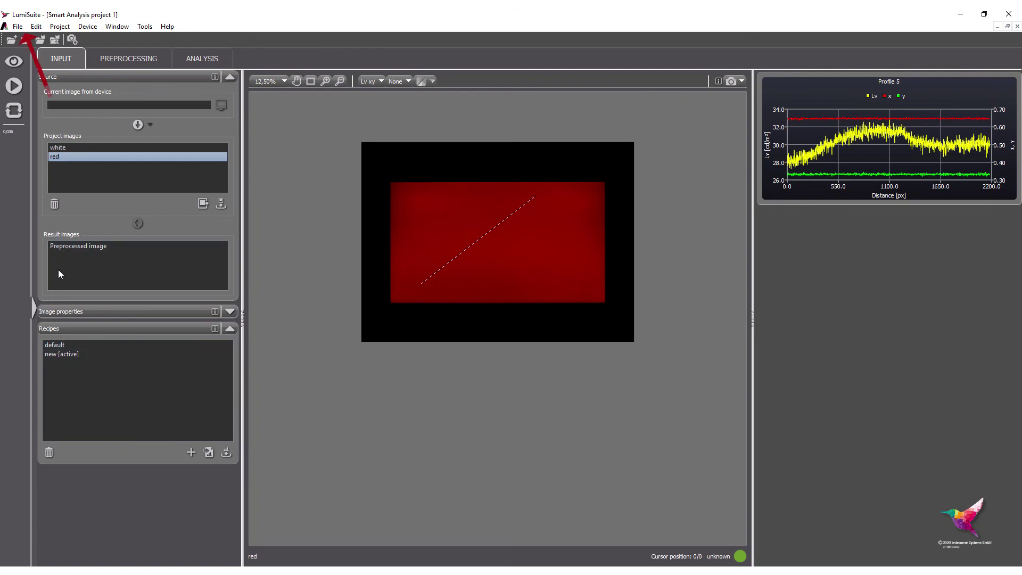
{"action": "left_click", "coordinate": [15, 28]}
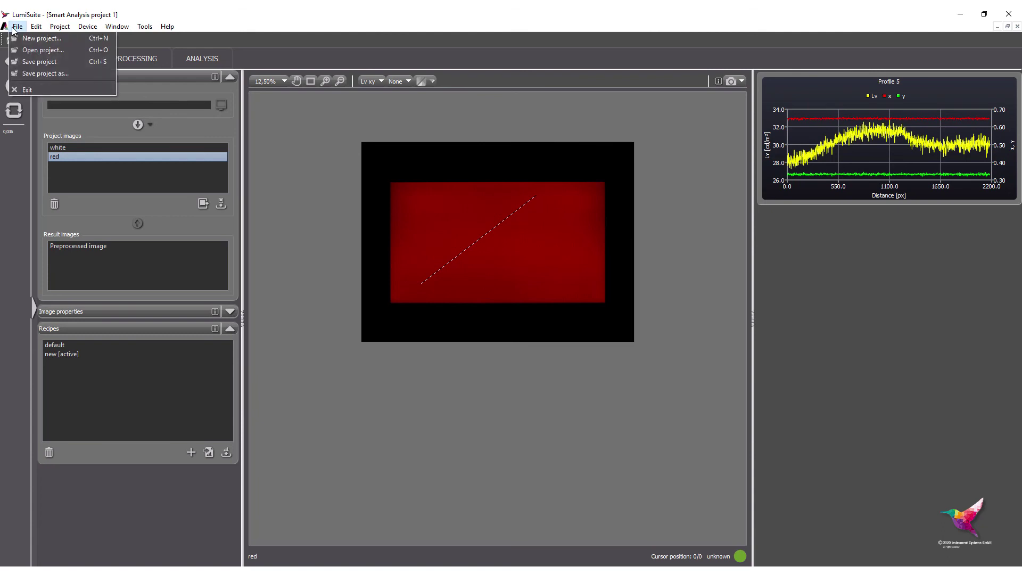
{"action": "left_click", "coordinate": [43, 65]}
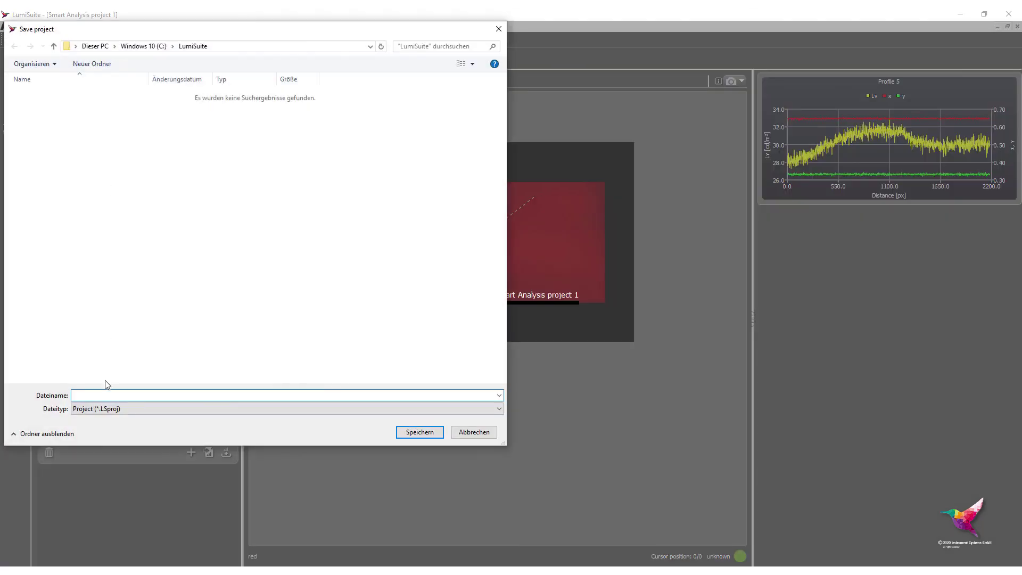